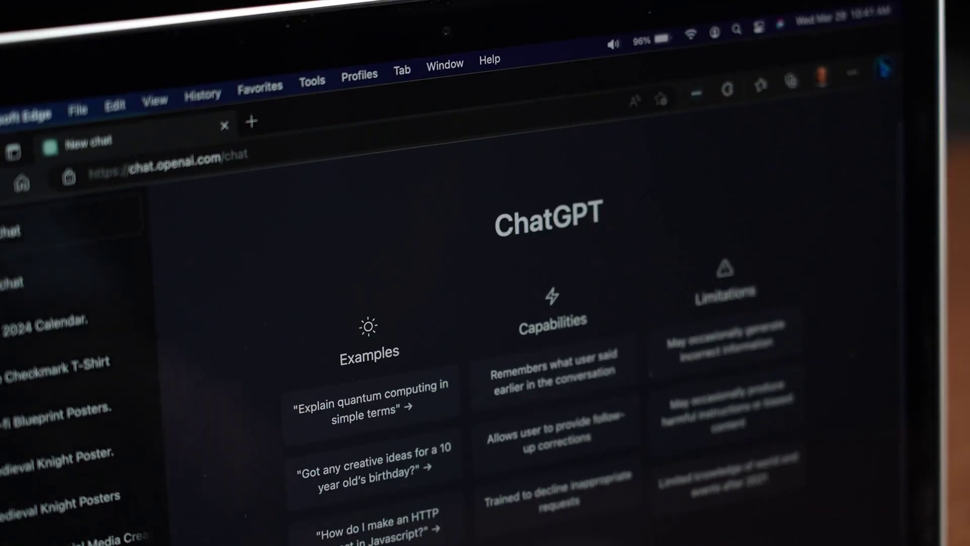
{"action": "key", "text": "Return"}
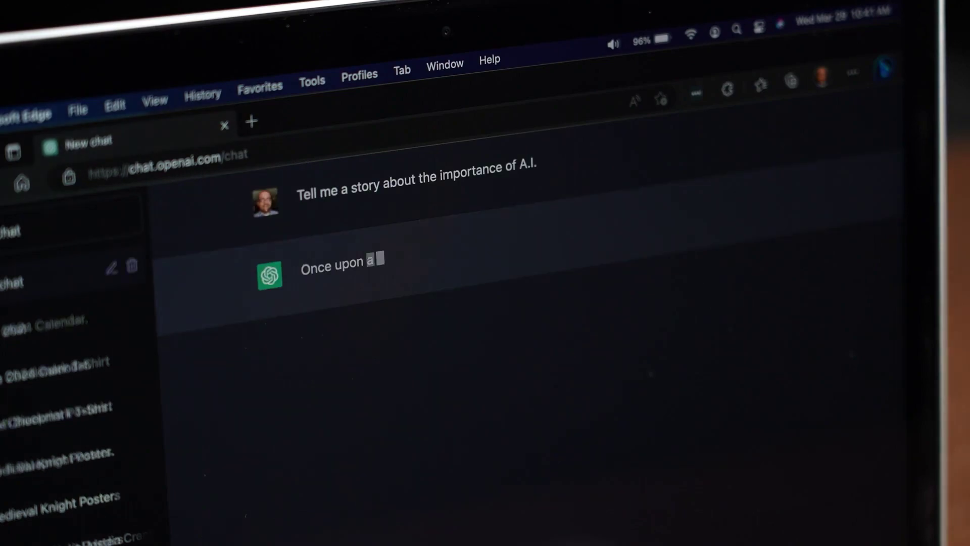